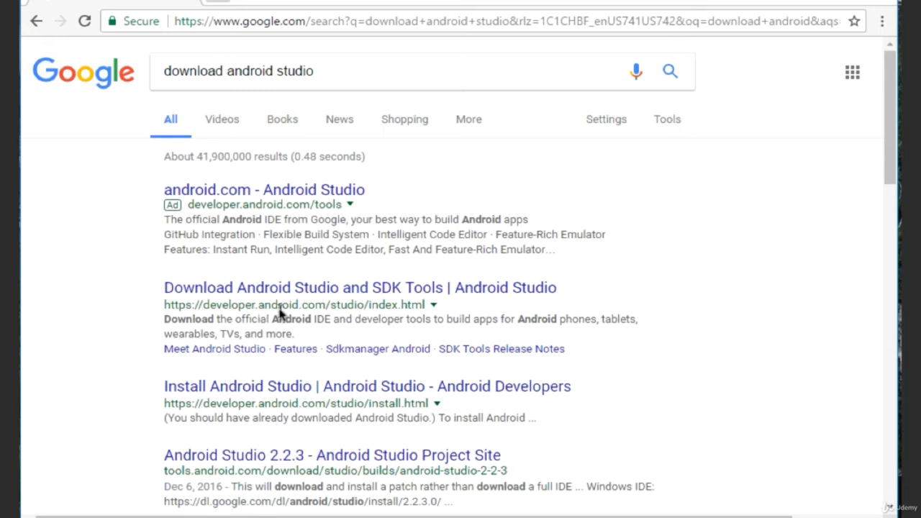
# - Open the Android Studio download page from the search results, look at its Features page and return to the download page
pyautogui.click(308, 287)
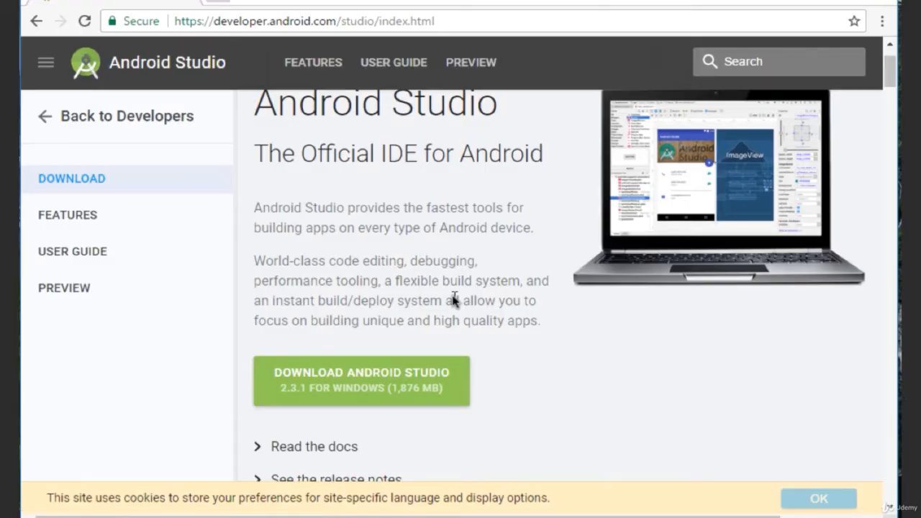
pyautogui.click(73, 222)
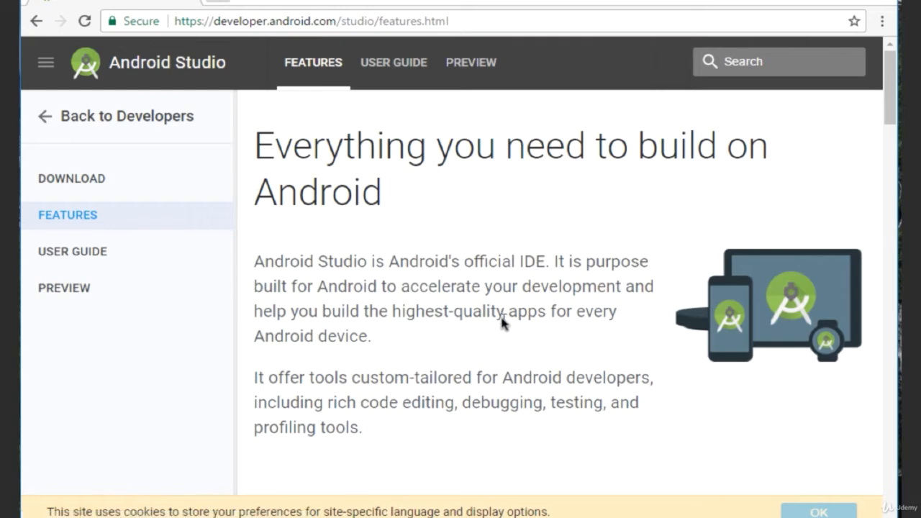
pyautogui.scroll(-2, 501, 323)
pyautogui.scroll(3, 501, 323)
pyautogui.click(79, 179)
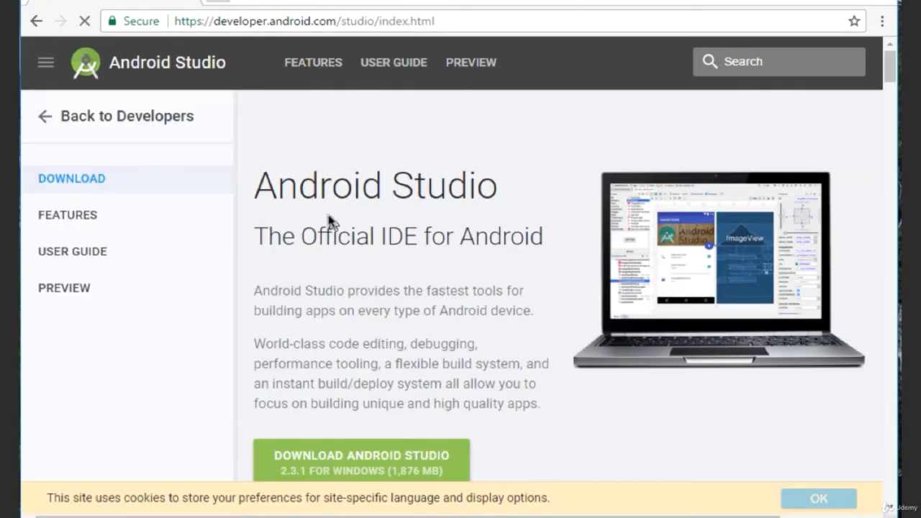
# - Accept the license terms and download Android Studio 2.3.1 for Windows
pyautogui.scroll(-3, 353, 295)
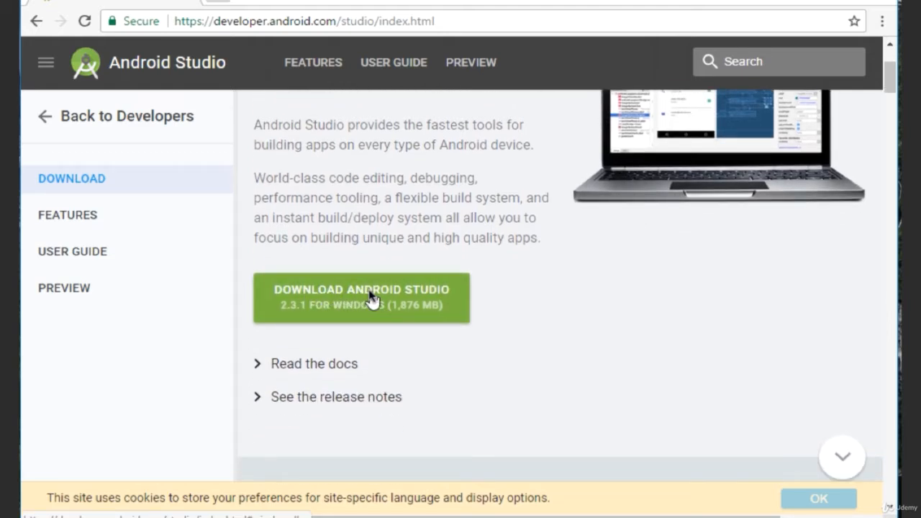
pyautogui.click(370, 299)
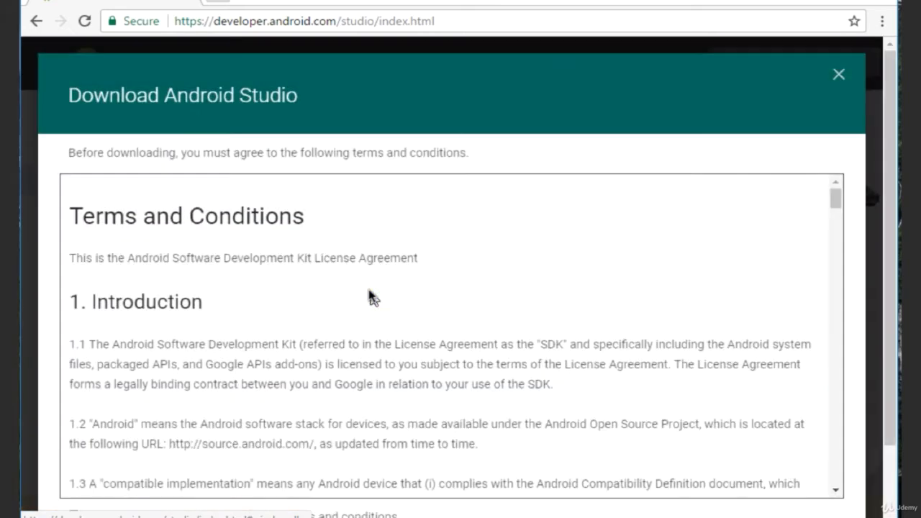
pyautogui.scroll(-2, 479, 321)
pyautogui.scroll(-3, 479, 321)
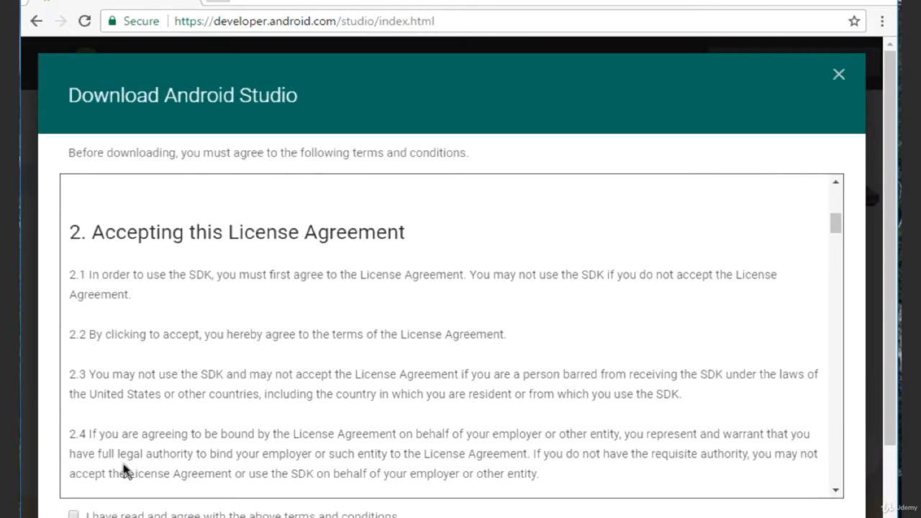
pyautogui.scroll(-2, 863, 451)
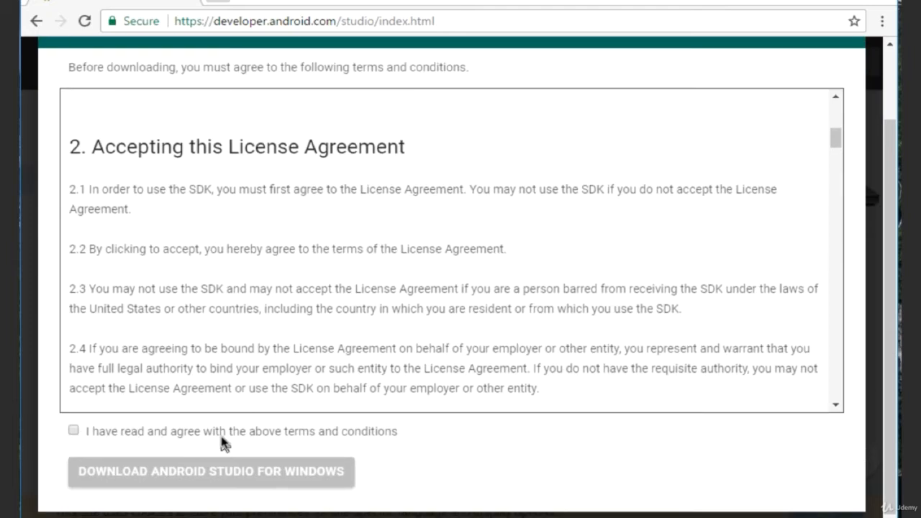
pyautogui.click(73, 430)
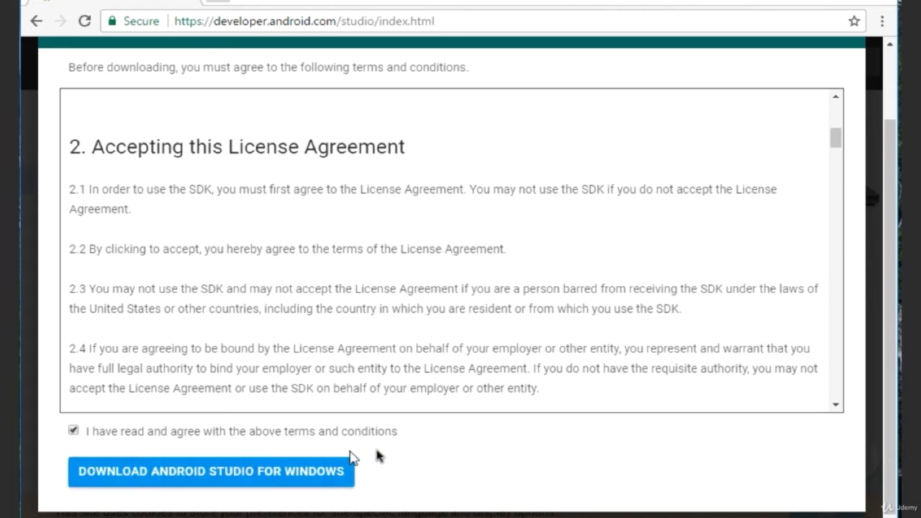
pyautogui.click(182, 475)
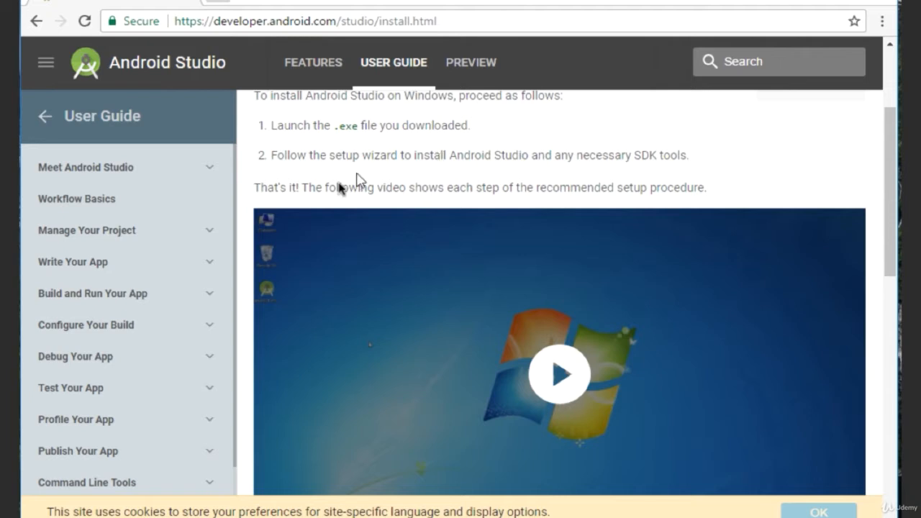
# - Play the Windows setup procedure video in the installation instructions
pyautogui.scroll(-1, 686, 308)
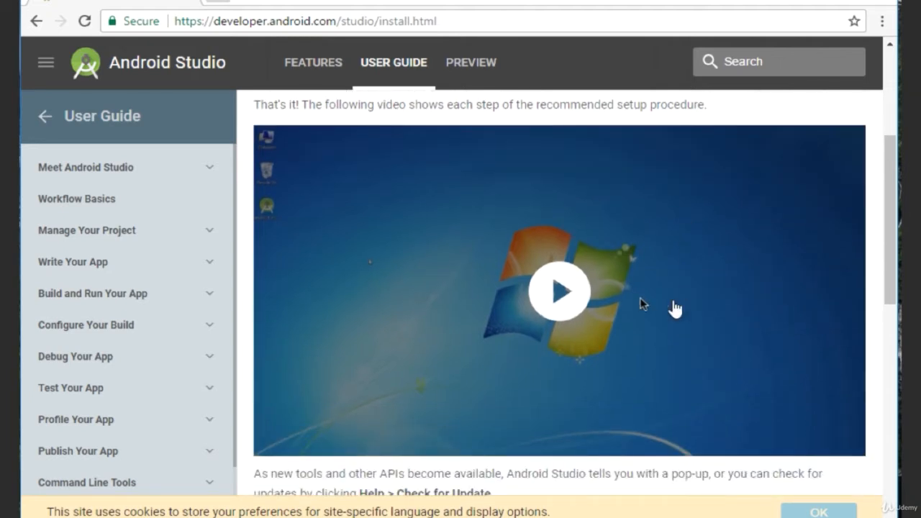
pyautogui.click(551, 294)
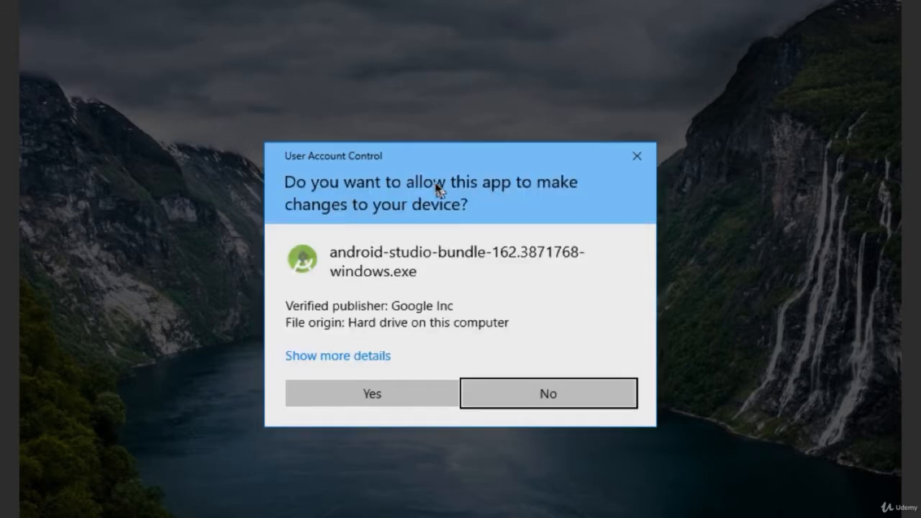
# - Allow the installer to run, install Android Studio with the Android SDK and Android Virtual Device components, and start Android Studio on finishing
pyautogui.click(373, 393)
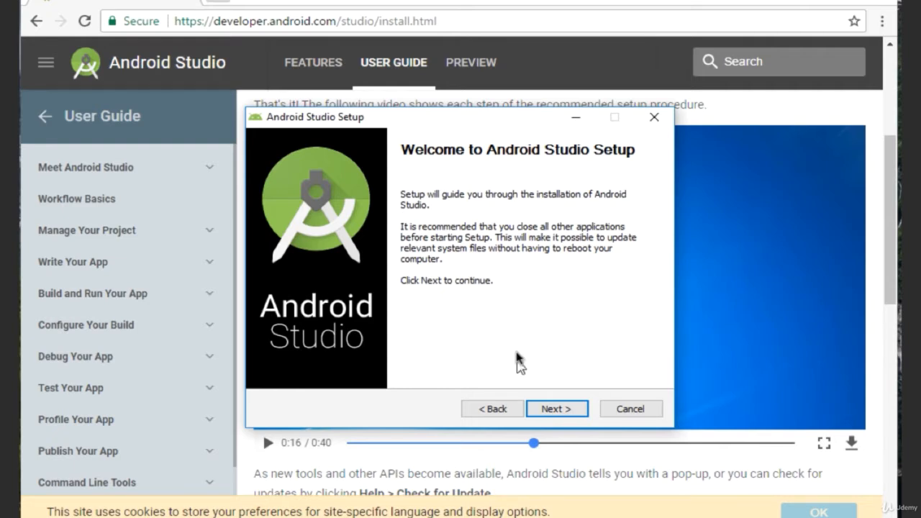
pyautogui.click(561, 412)
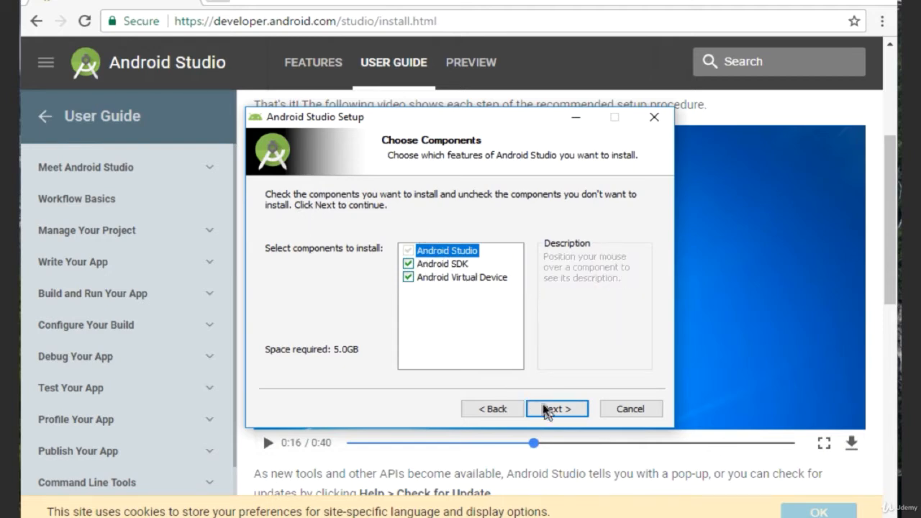
pyautogui.click(565, 410)
pyautogui.click(565, 410)
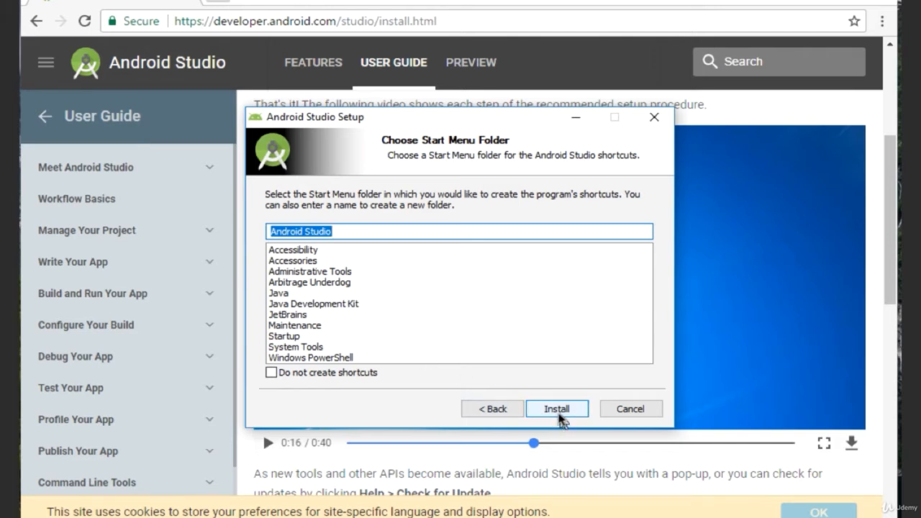
pyautogui.click(558, 410)
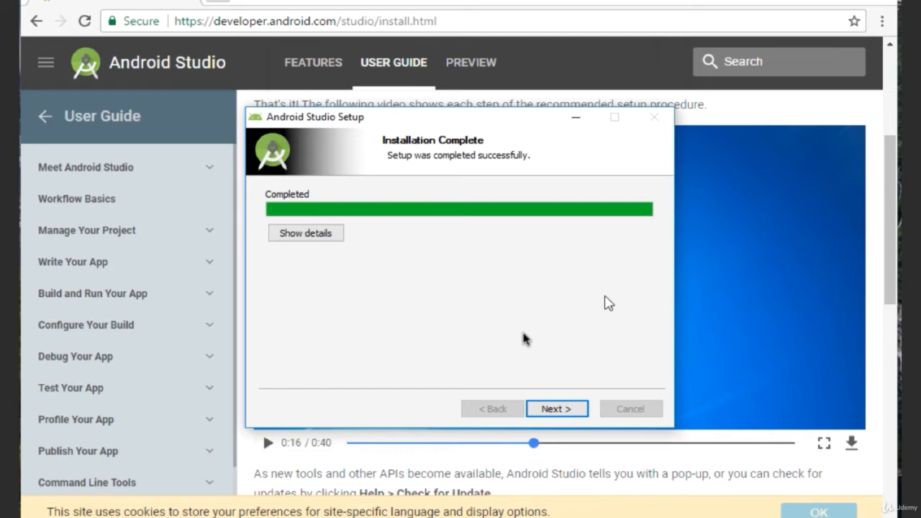
pyautogui.click(563, 409)
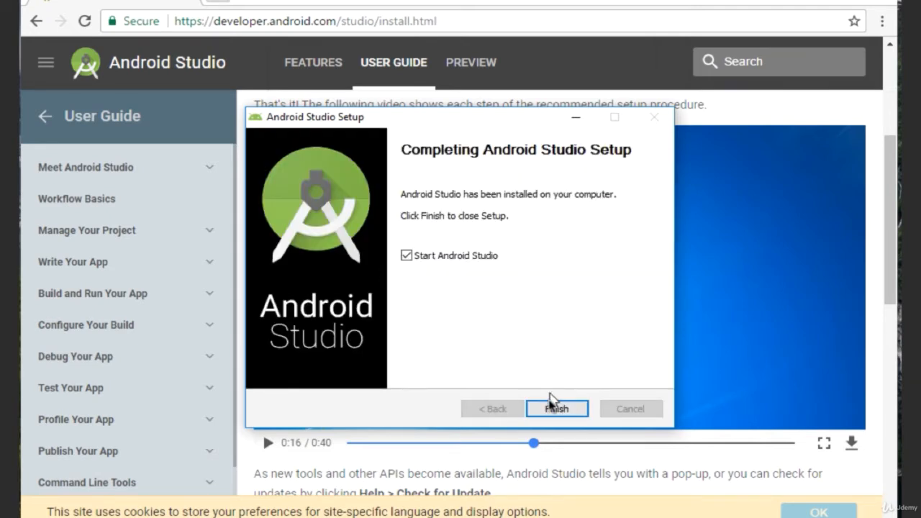
pyautogui.click(556, 409)
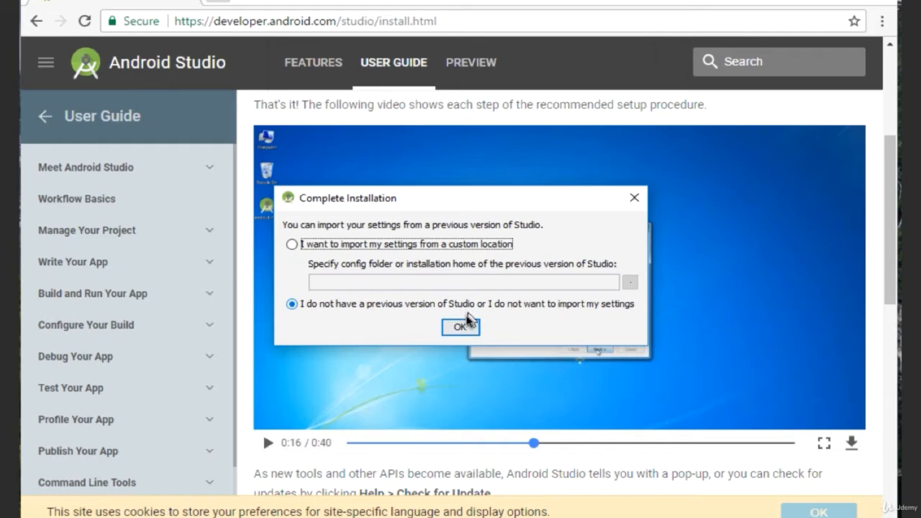
# - Skip importing previous settings and run the Setup Wizard with the Standard install type to download the SDK components
pyautogui.click(463, 324)
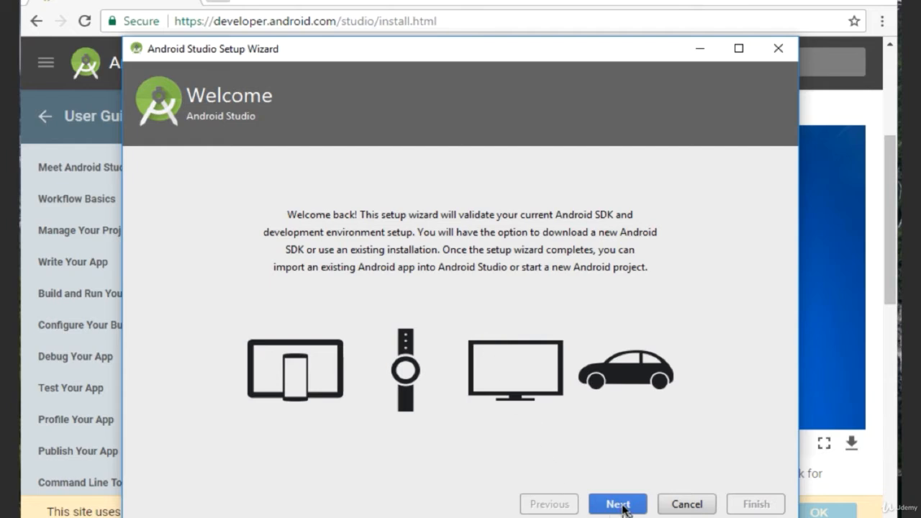
pyautogui.click(618, 503)
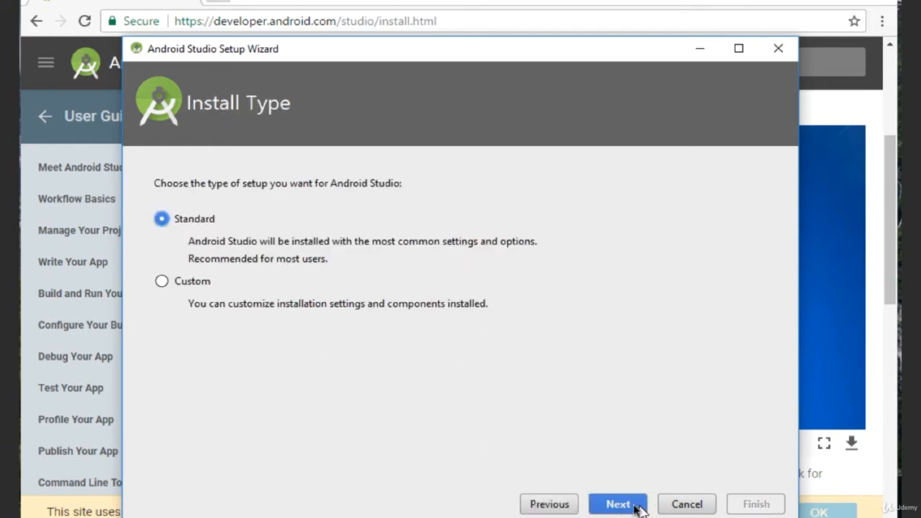
pyautogui.click(617, 504)
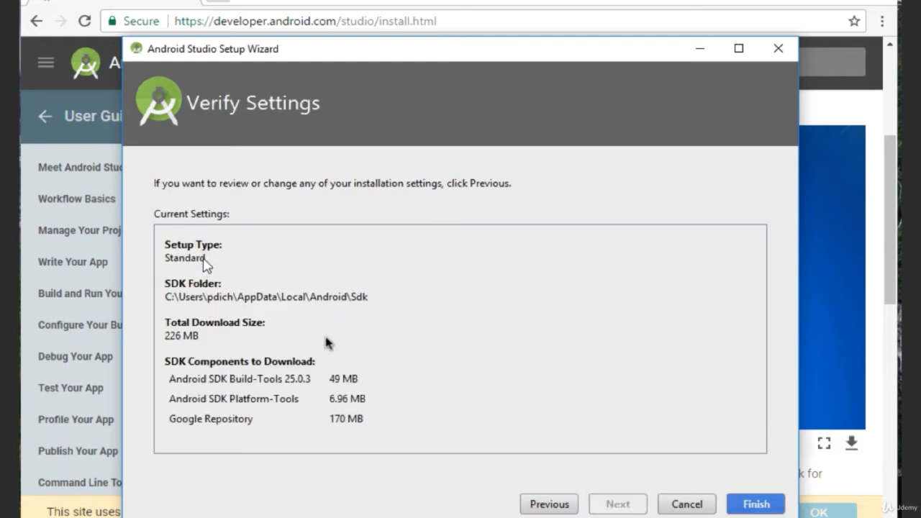
pyautogui.click(755, 505)
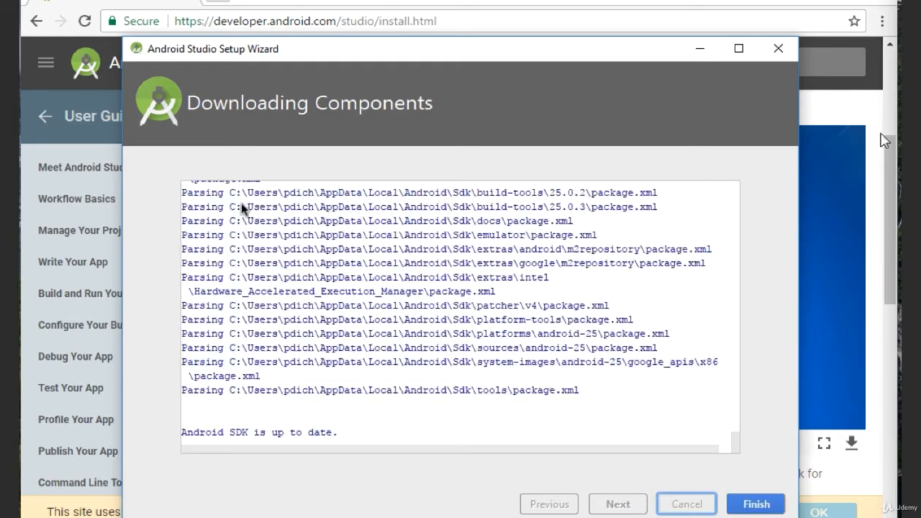
# - Review the component download log and finish the Setup Wizard
pyautogui.scroll(6, 319, 295)
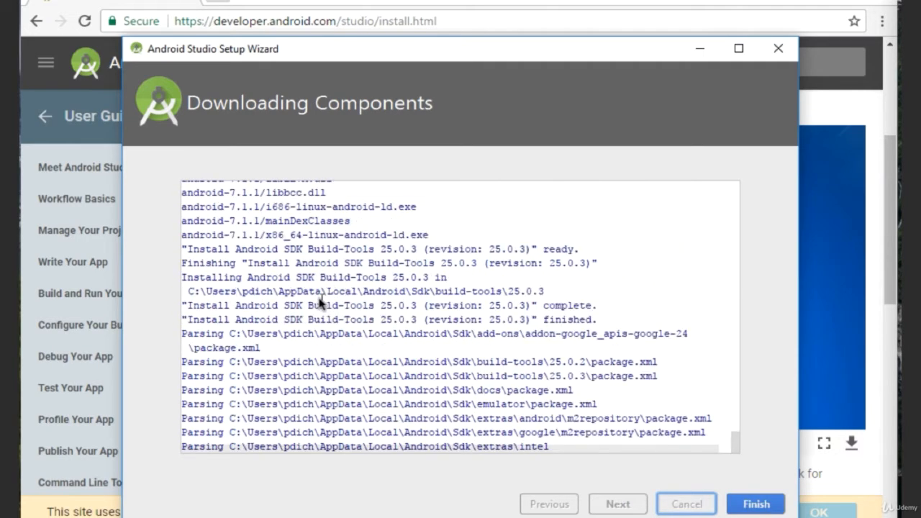
pyautogui.scroll(5, 320, 298)
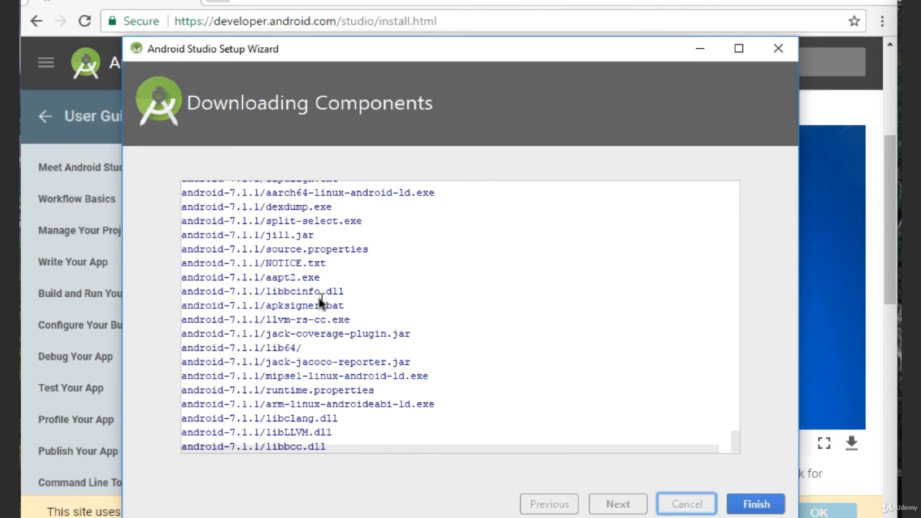
pyautogui.scroll(-10, 320, 300)
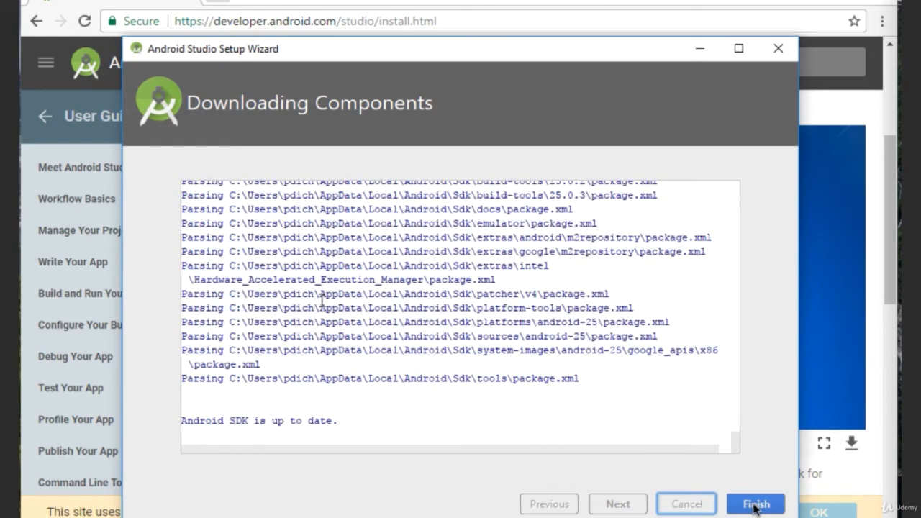
pyautogui.click(751, 505)
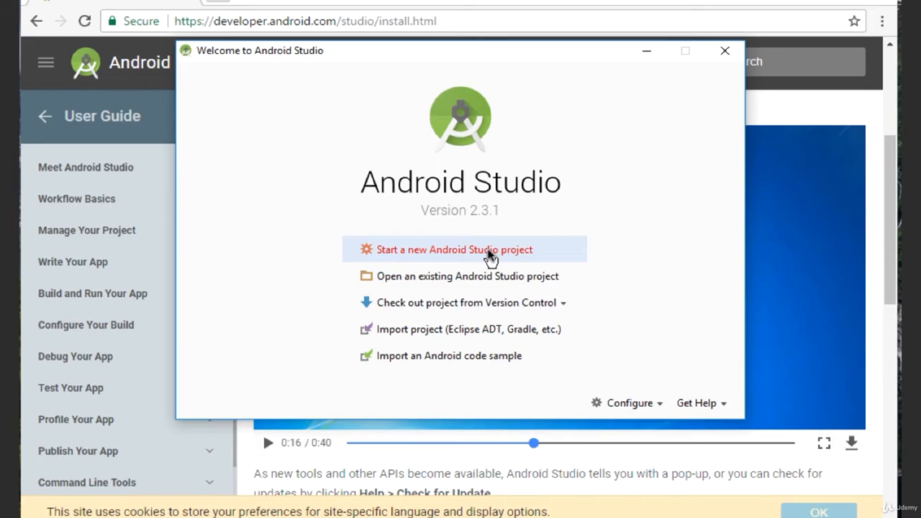
# - Start a new Android Studio project with the application name "Hello Android", keeping the default domain and location
pyautogui.click(489, 252)
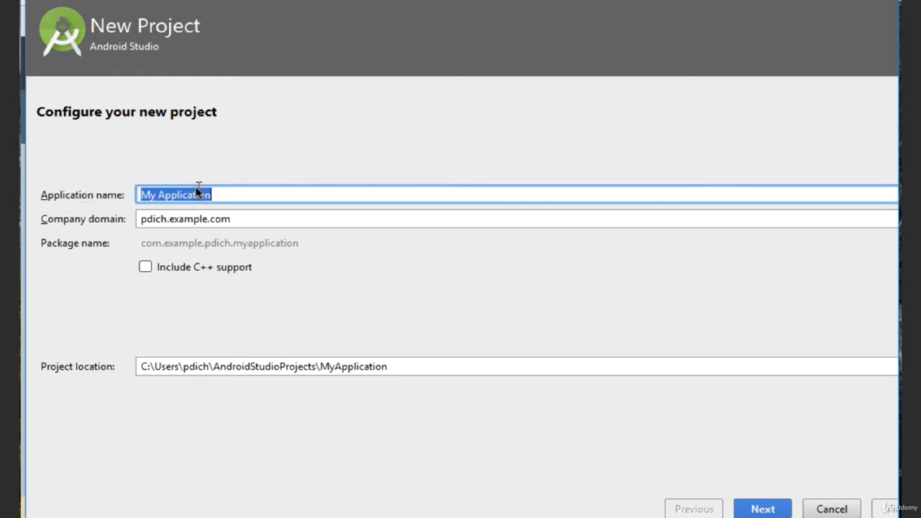
pyautogui.write('Hell')
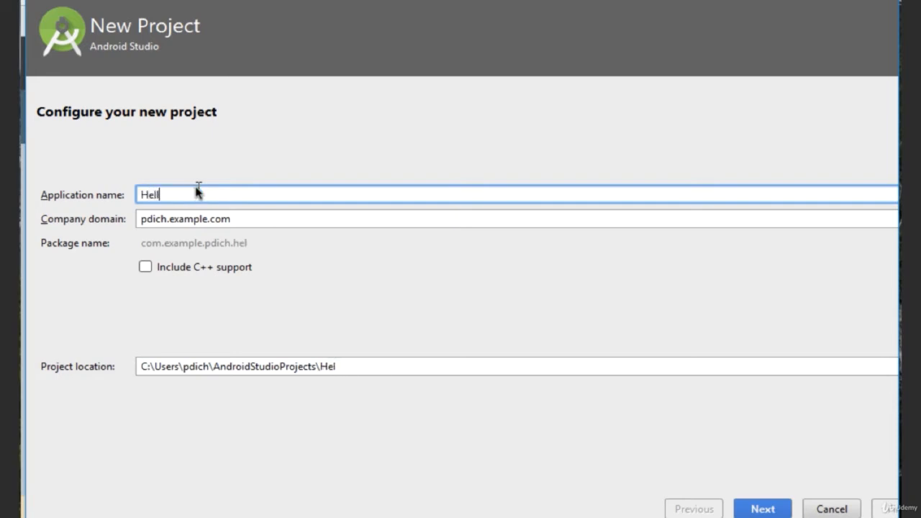
pyautogui.write('o Android')
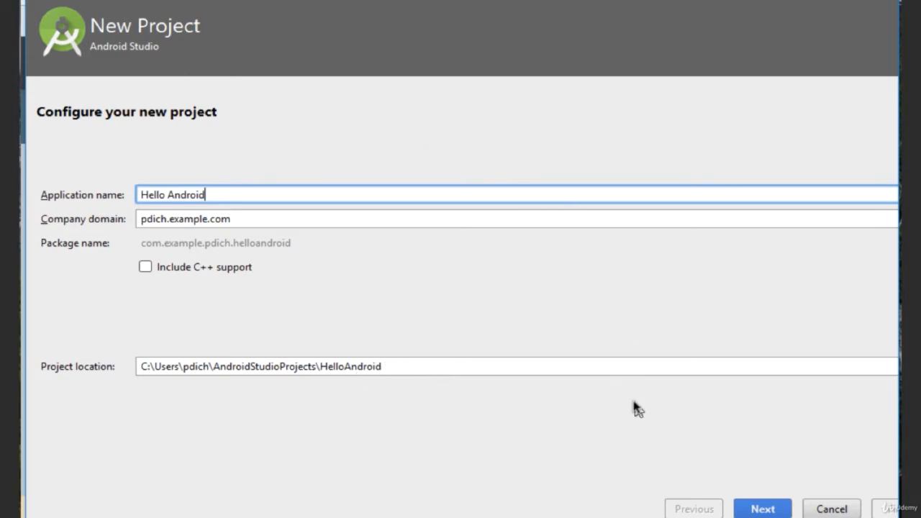
pyautogui.click(763, 509)
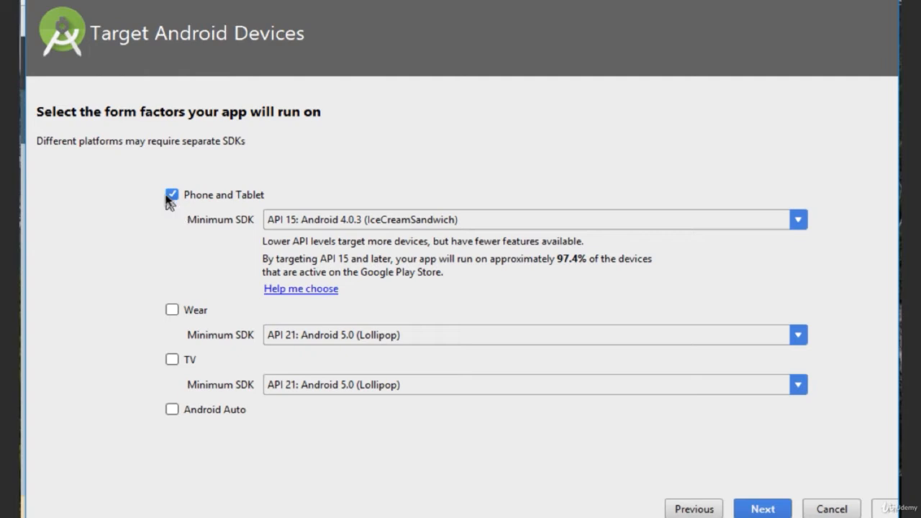
# - Set the Phone and Tablet minimum SDK to API 21: Android 5.0 (Lollipop) and install the requested components
pyautogui.click(798, 223)
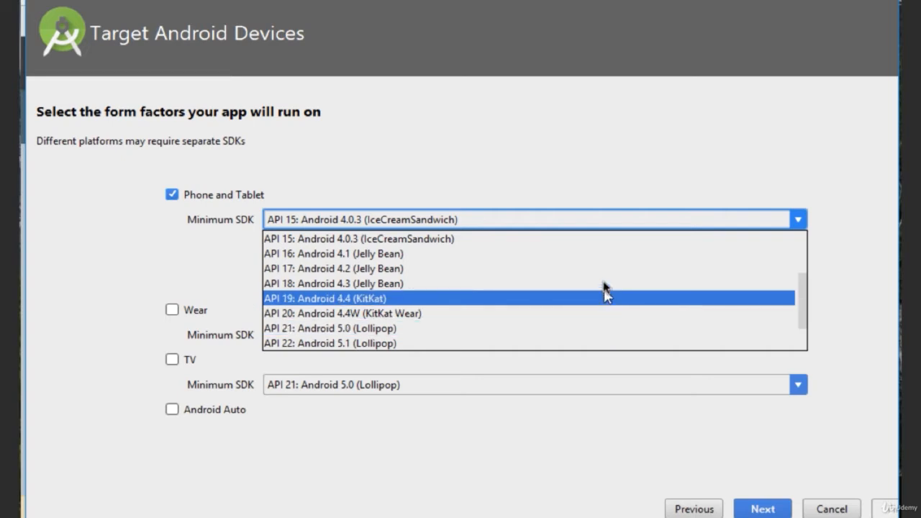
pyautogui.click(603, 112)
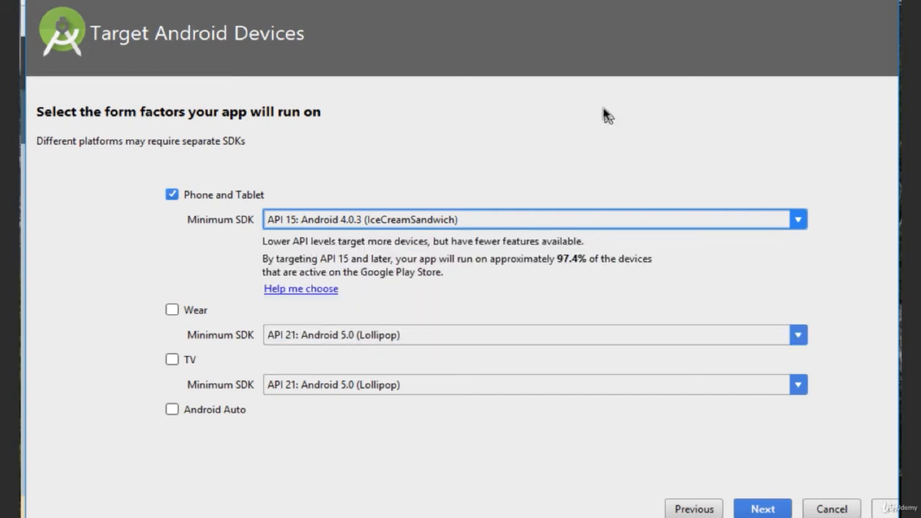
pyautogui.click(798, 220)
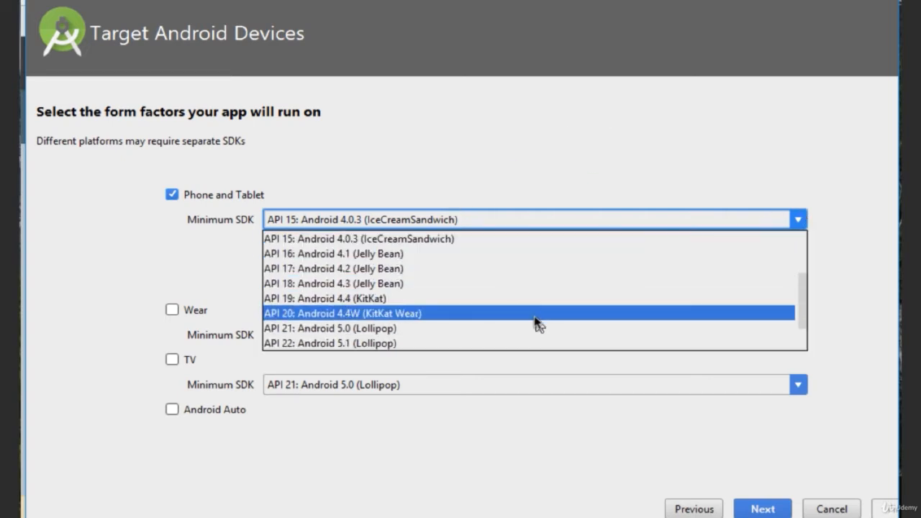
pyautogui.scroll(-1, 508, 286)
pyautogui.click(508, 286)
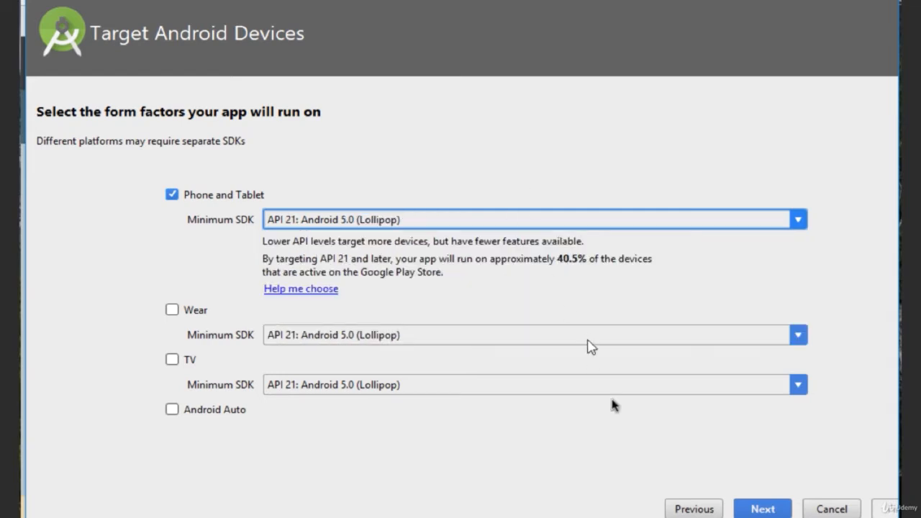
pyautogui.click(762, 509)
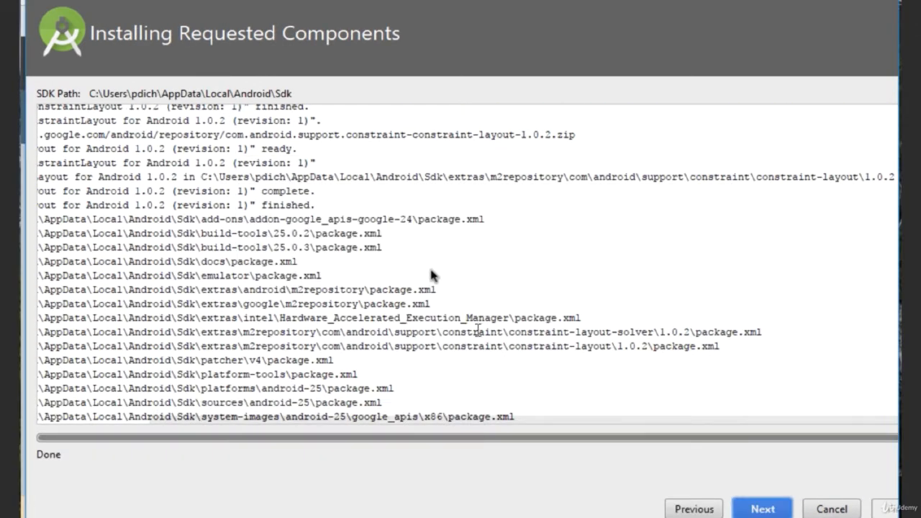
pyautogui.scroll(3, 370, 246)
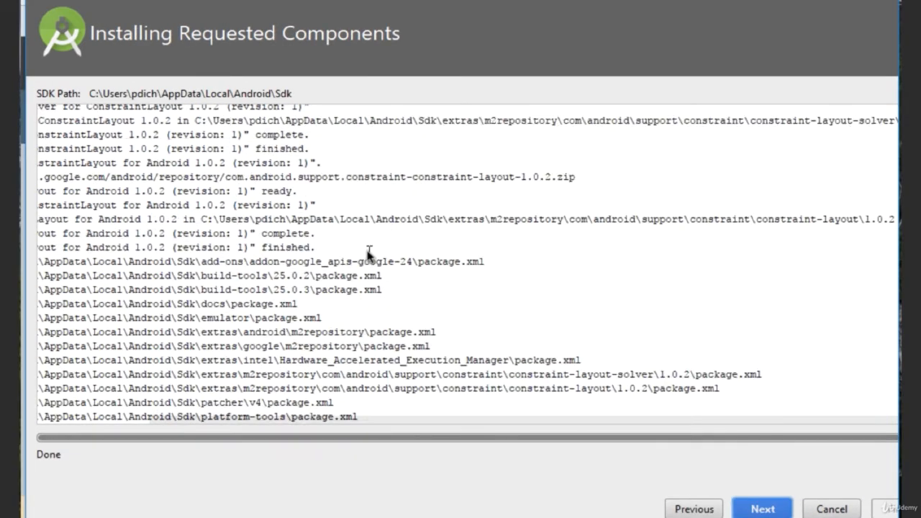
# - Add an Empty Activity named MainActivity with the layout activity_main and finish creating the project
pyautogui.scroll(-3, 368, 253)
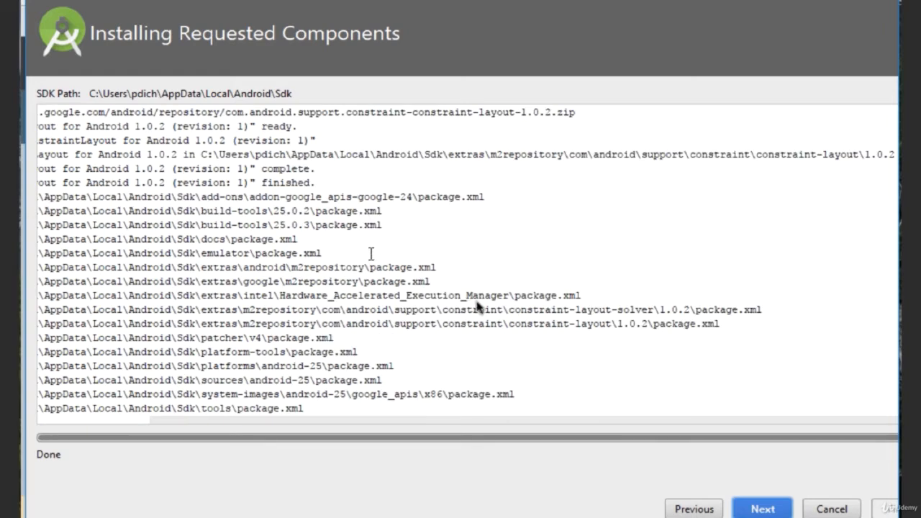
pyautogui.click(767, 512)
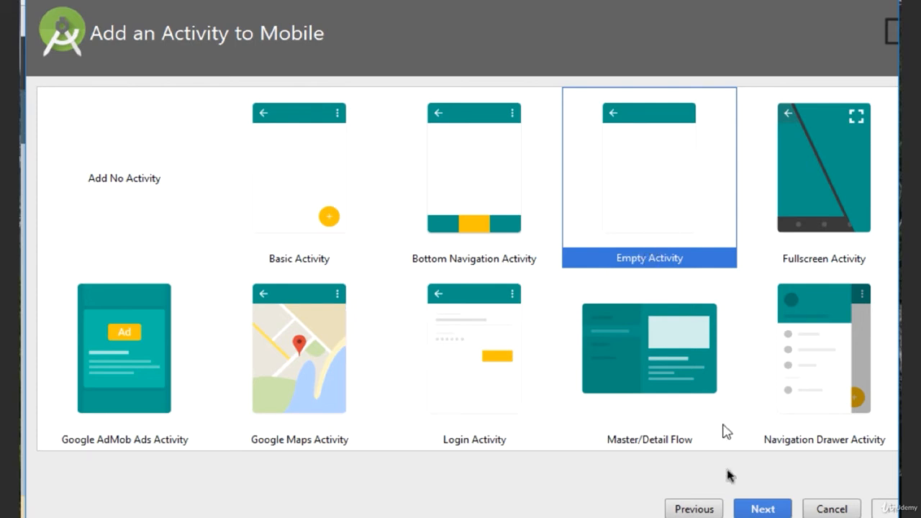
pyautogui.click(763, 509)
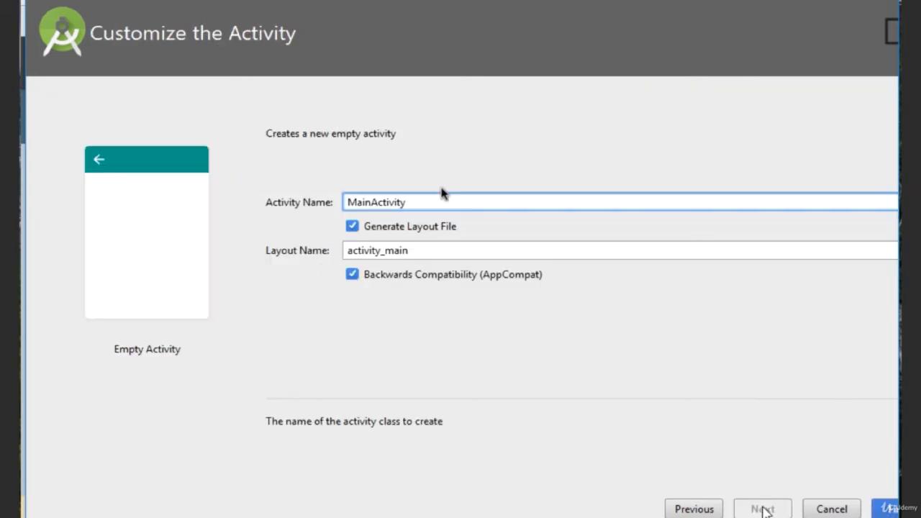
pyautogui.doubleClick(395, 202)
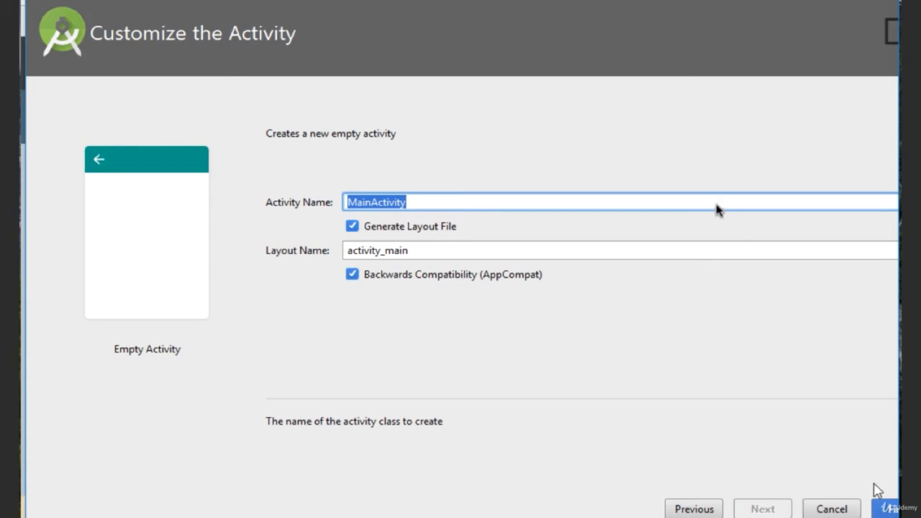
pyautogui.moveTo(660, 9); pyautogui.dragTo(622, 9)
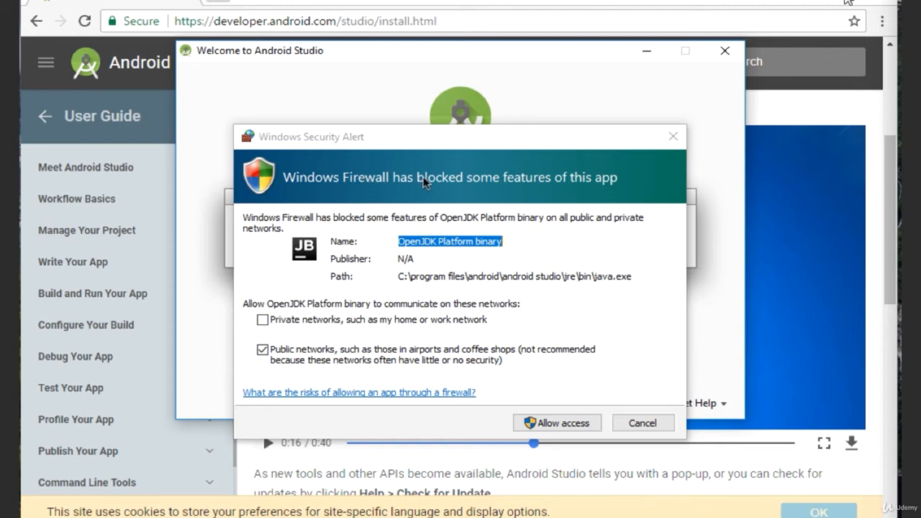
# - Allow OpenJDK Platform binary through Windows Firewall on public networks, and dismiss the Tip of the Day with tips on startup disabled
pyautogui.click(541, 425)
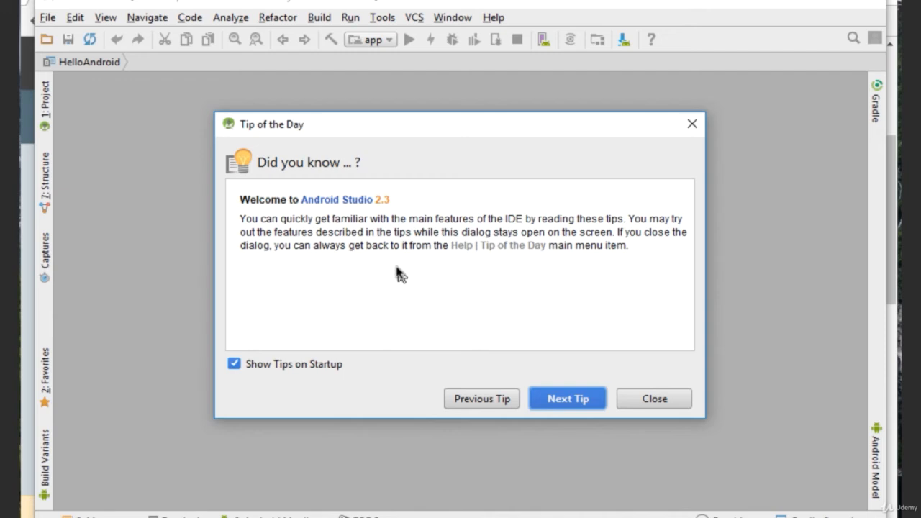
pyautogui.click(234, 364)
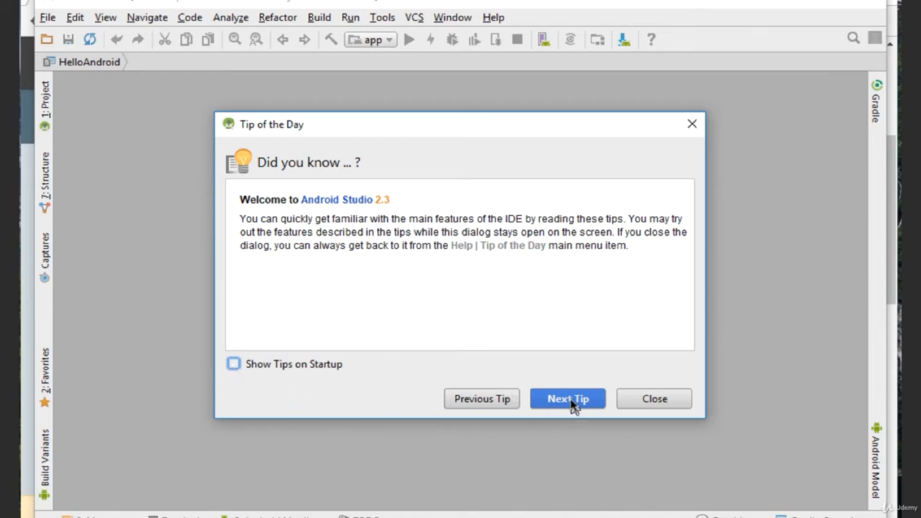
pyautogui.click(662, 404)
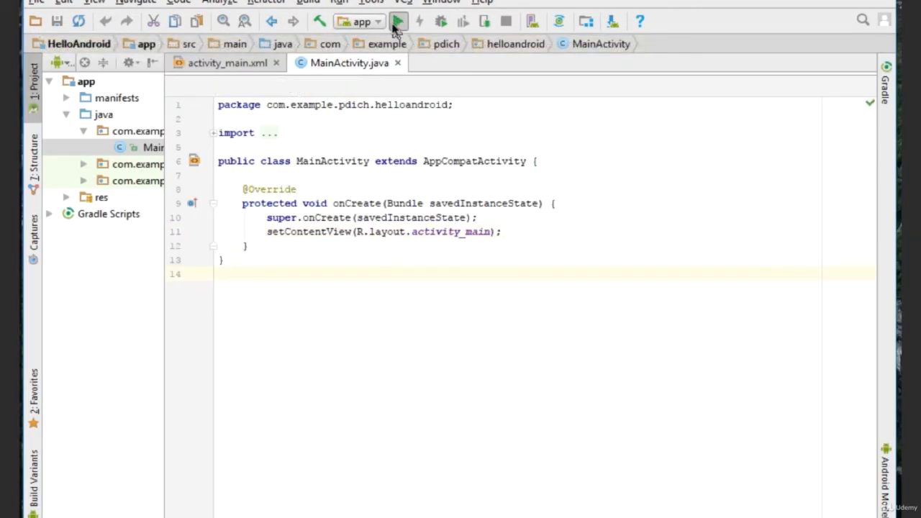
# - Run the app on a new Nexus 5X API 25 virtual device using the Nougat x86 system image and default settings
pyautogui.click(398, 24)
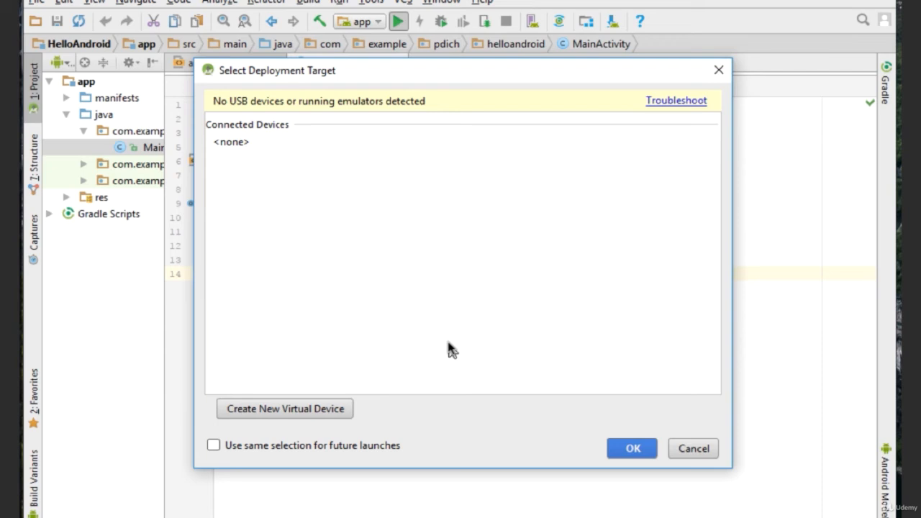
pyautogui.click(282, 409)
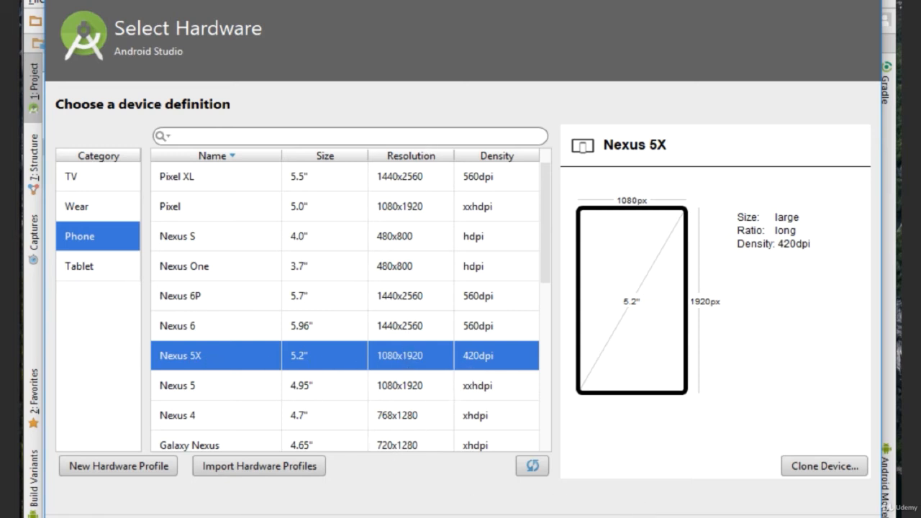
pyautogui.click(673, 517)
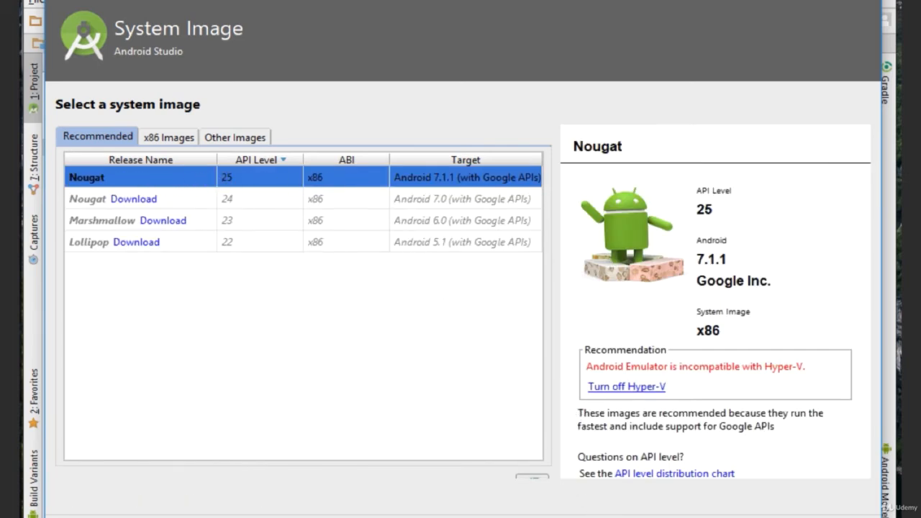
pyautogui.click(673, 517)
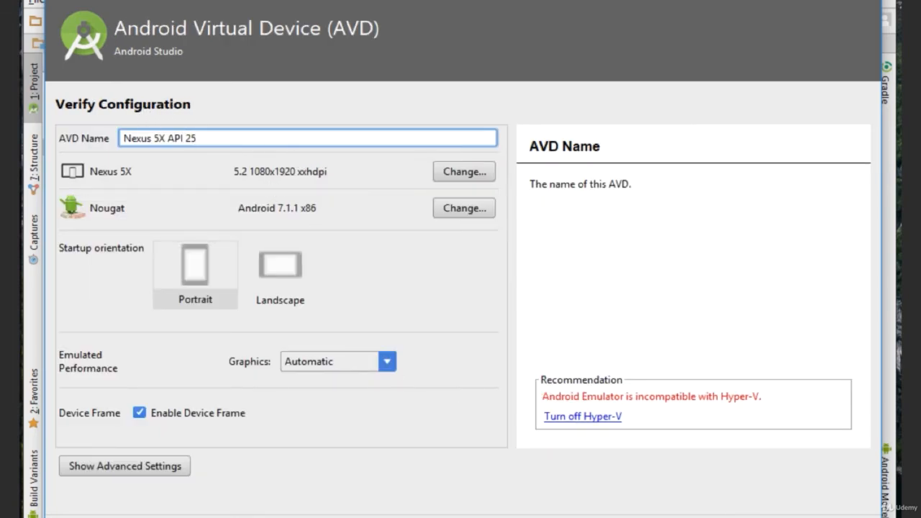
pyautogui.click(824, 517)
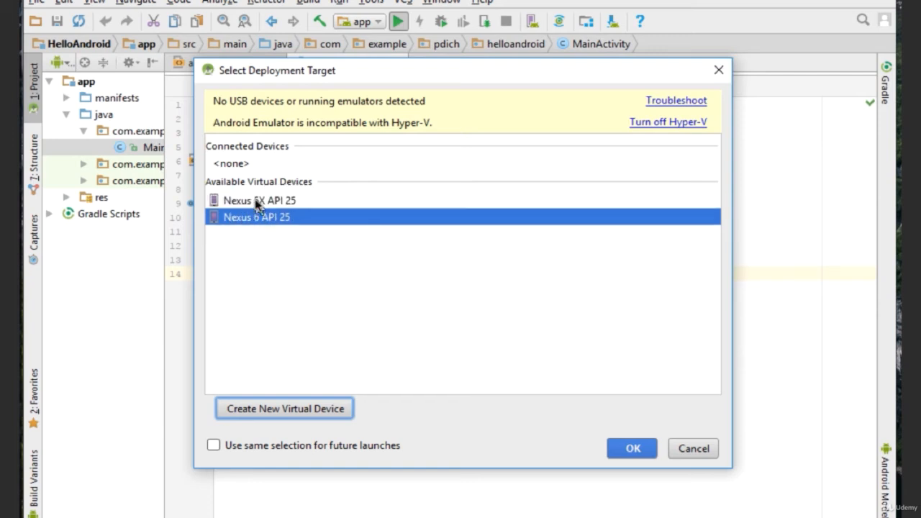
pyautogui.click(279, 200)
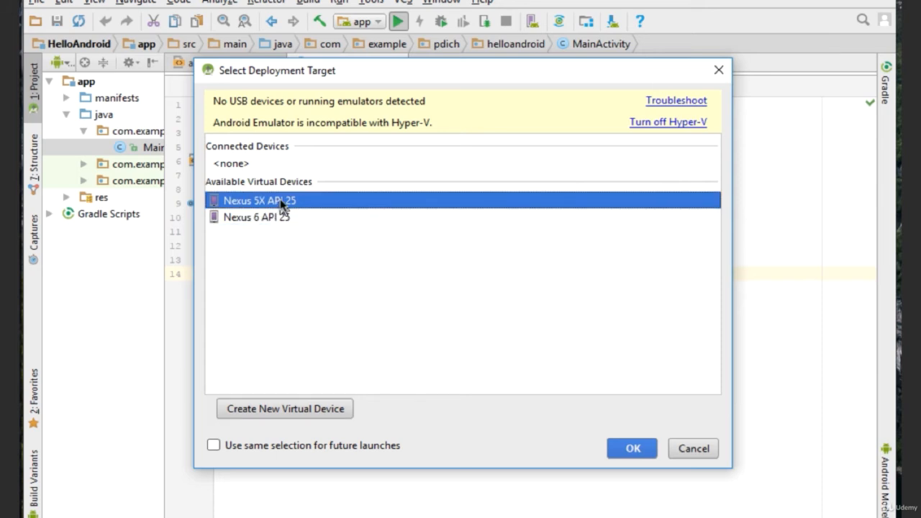
pyautogui.click(631, 450)
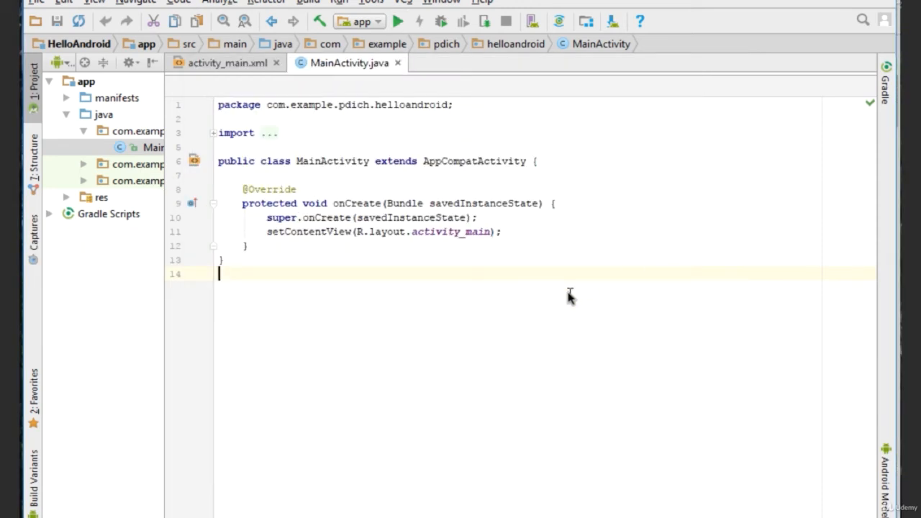
# - Open the SDK Manager, check the SDK Tools list, and show package details for the SDK platforms
pyautogui.click(612, 24)
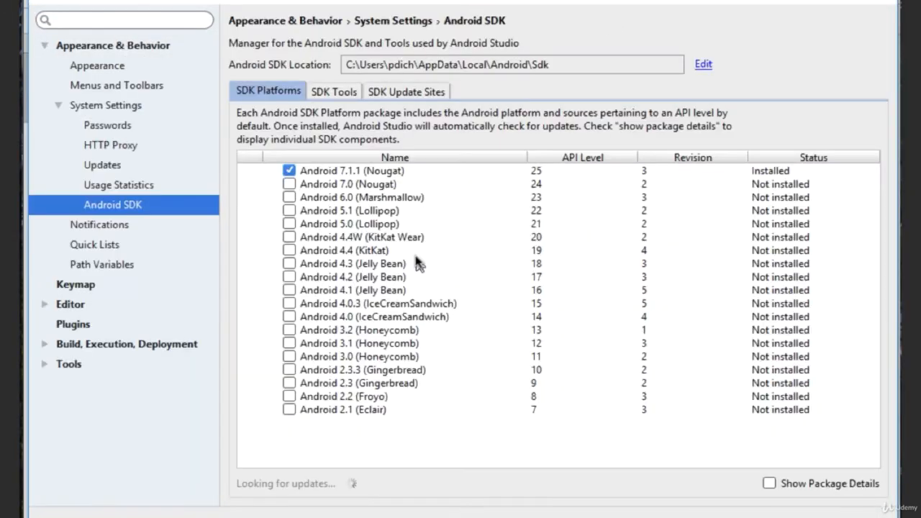
pyautogui.click(334, 91)
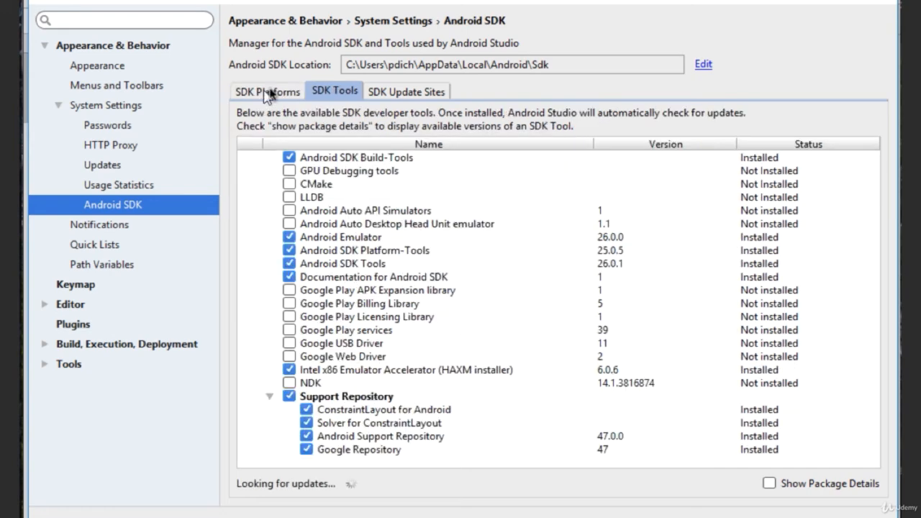
pyautogui.click(268, 94)
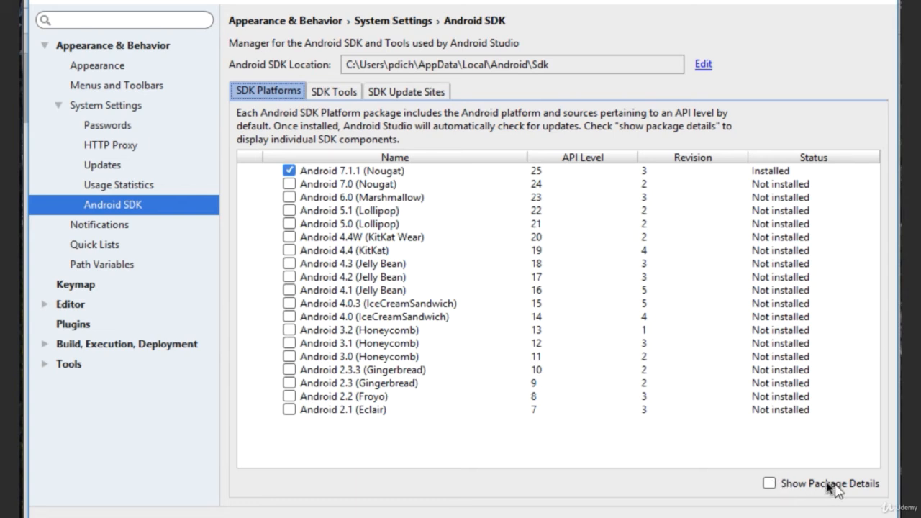
pyautogui.click(769, 484)
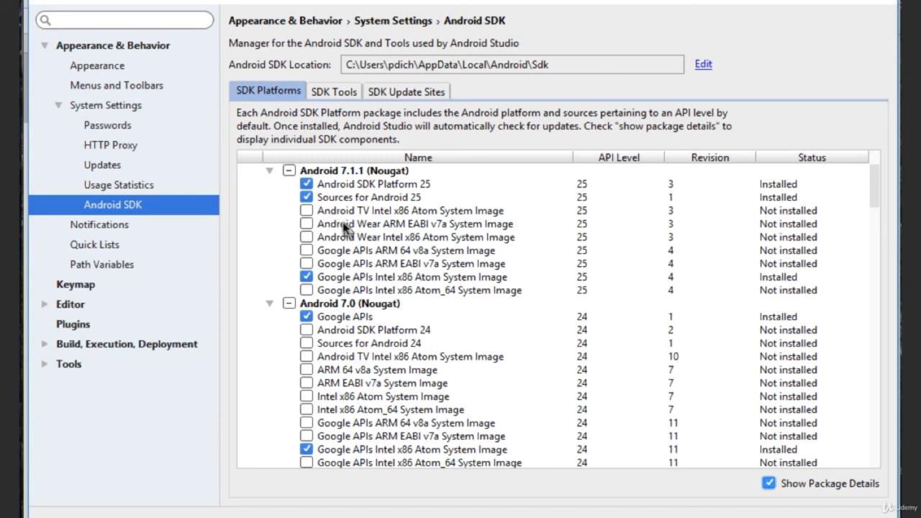
# - Select all the uninstalled Android TV, Android Wear and Google APIs system images under Android 7.1.1 (Nougat) and confirm their installation
pyautogui.click(306, 210)
pyautogui.click(307, 224)
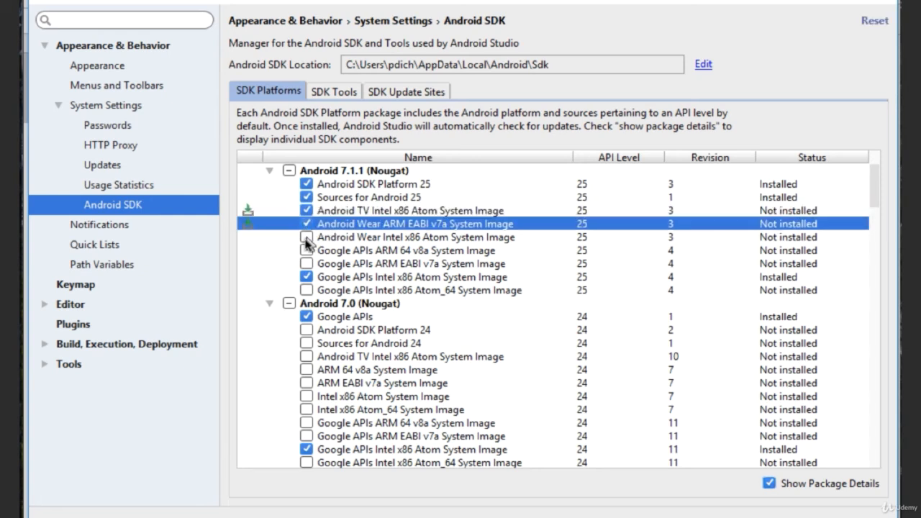
pyautogui.click(306, 236)
pyautogui.click(306, 251)
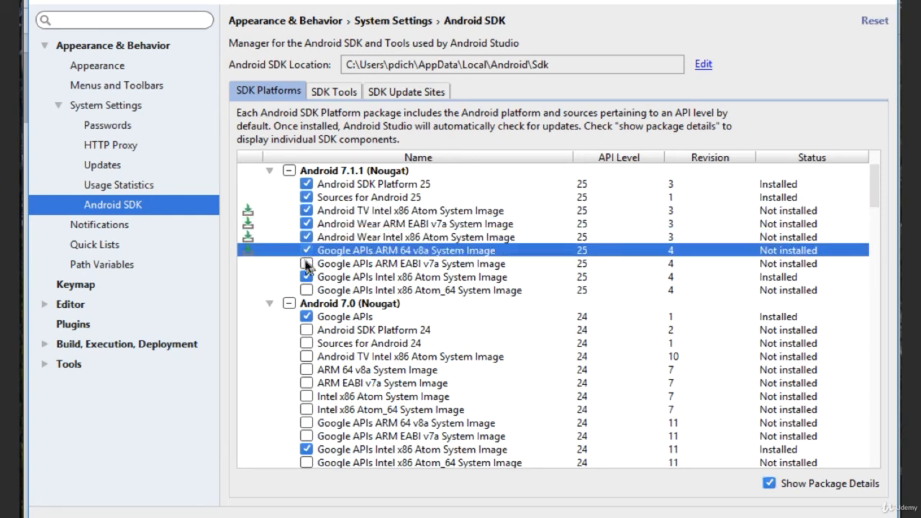
pyautogui.click(306, 264)
pyautogui.click(305, 290)
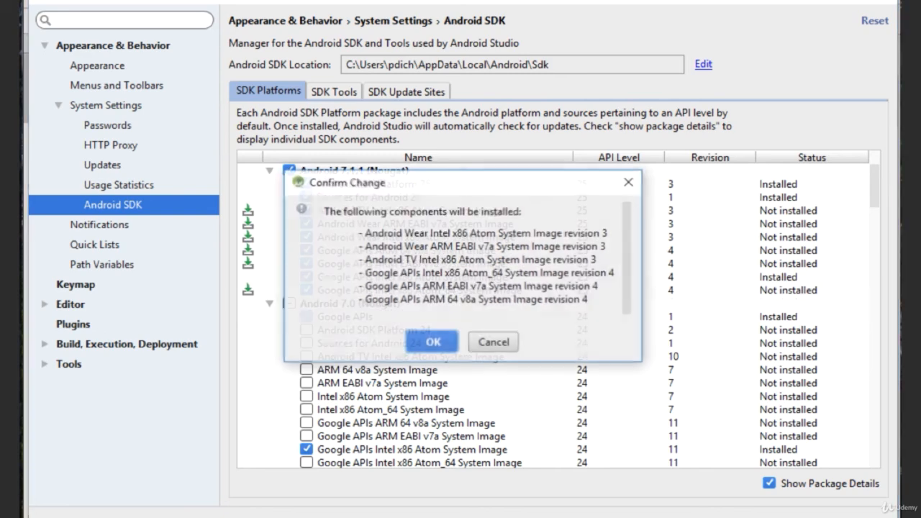
pyautogui.click(435, 343)
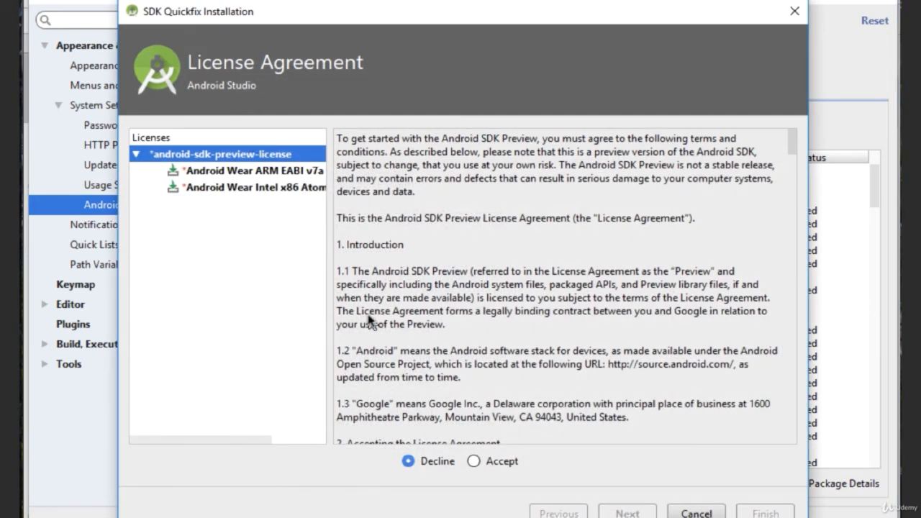
# - Accept the android-sdk-preview-license for the Android Wear images, start the component installation, and cancel it while it is downloading
pyautogui.click(473, 461)
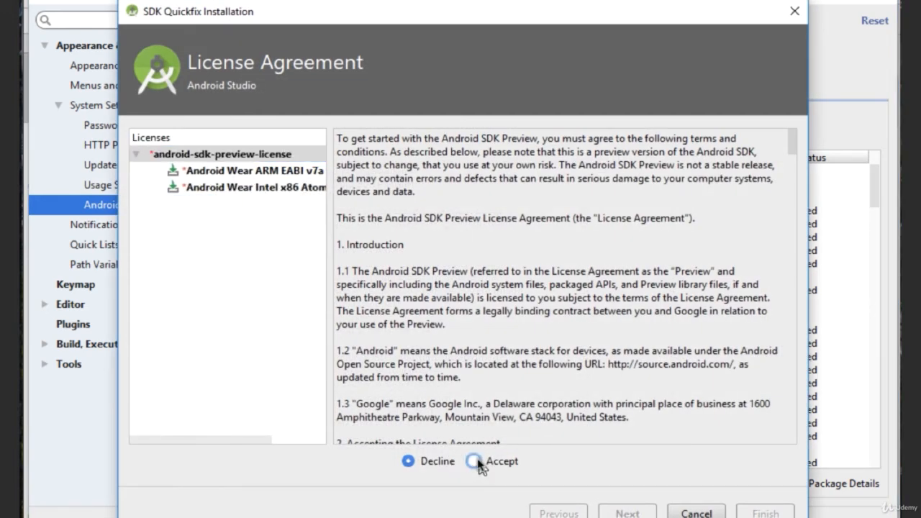
pyautogui.click(233, 187)
pyautogui.click(232, 171)
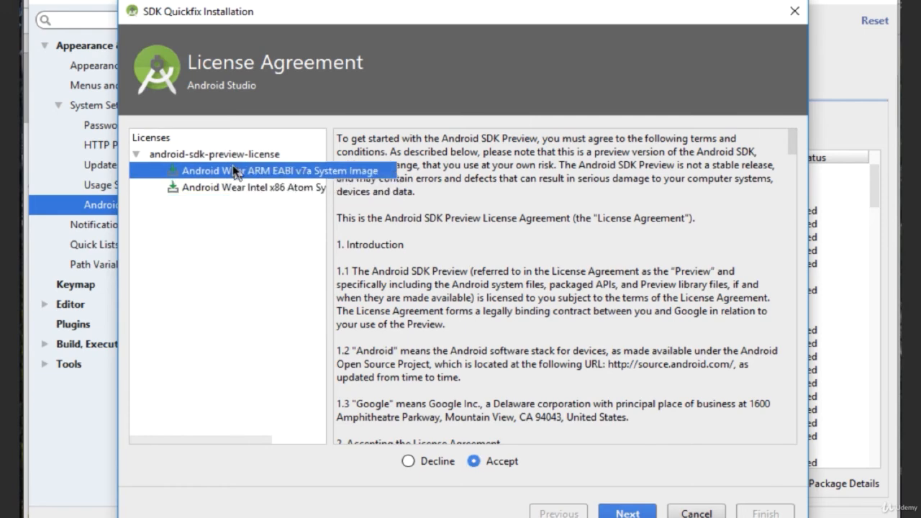
pyautogui.click(226, 138)
pyautogui.click(227, 156)
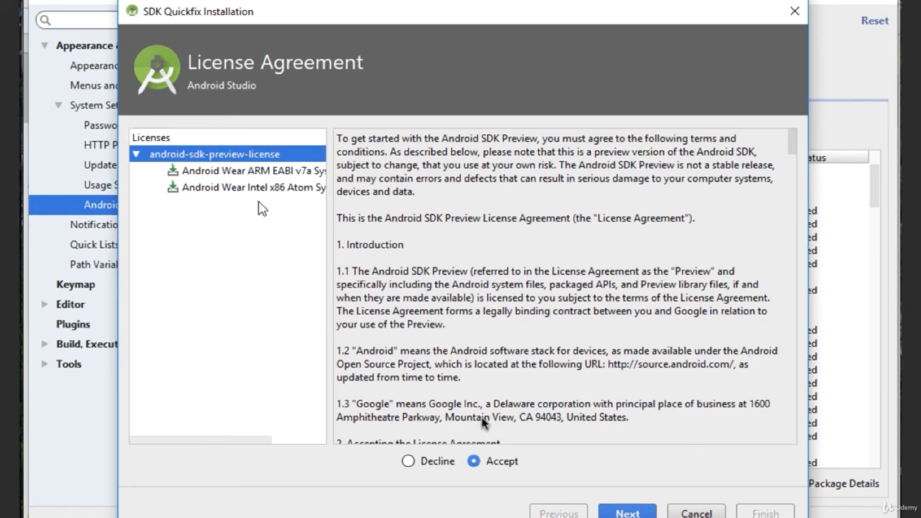
pyautogui.click(628, 514)
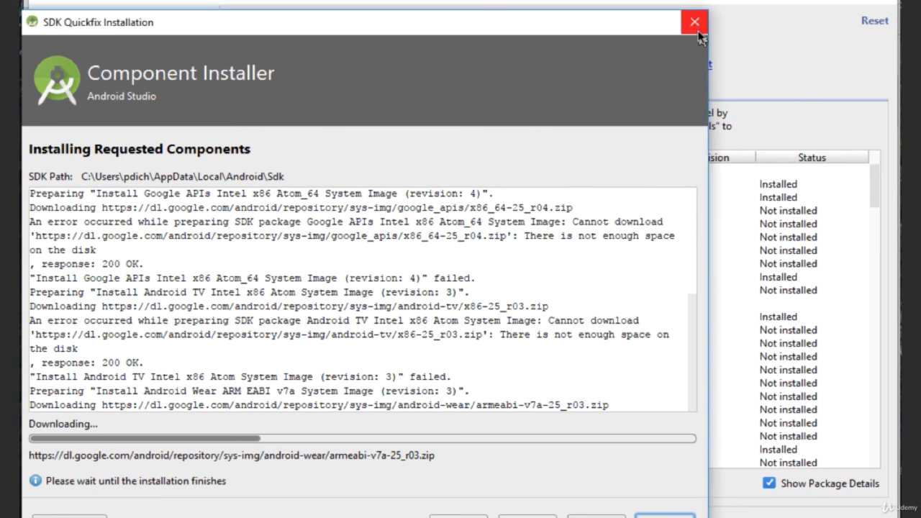
pyautogui.click(581, 513)
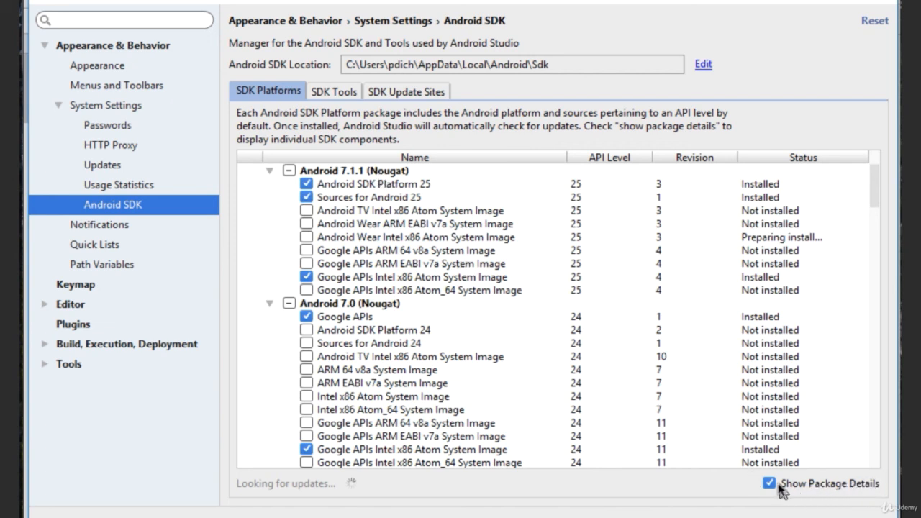
# - Look through the SDK platform packages from Android 7.1.1 (Nougat) to Android 5.1 (Lollipop), leaving the selection as it is
pyautogui.click(305, 210)
pyautogui.click(305, 210)
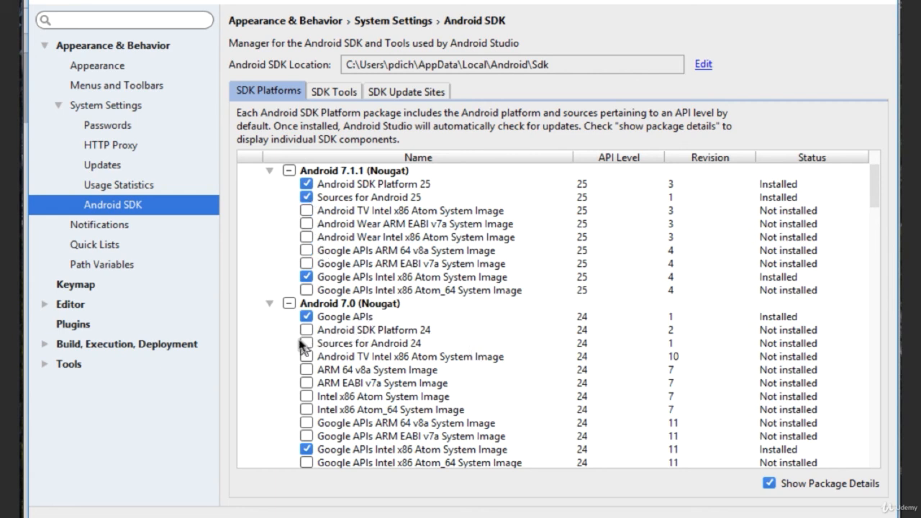
pyautogui.scroll(-3, 303, 341)
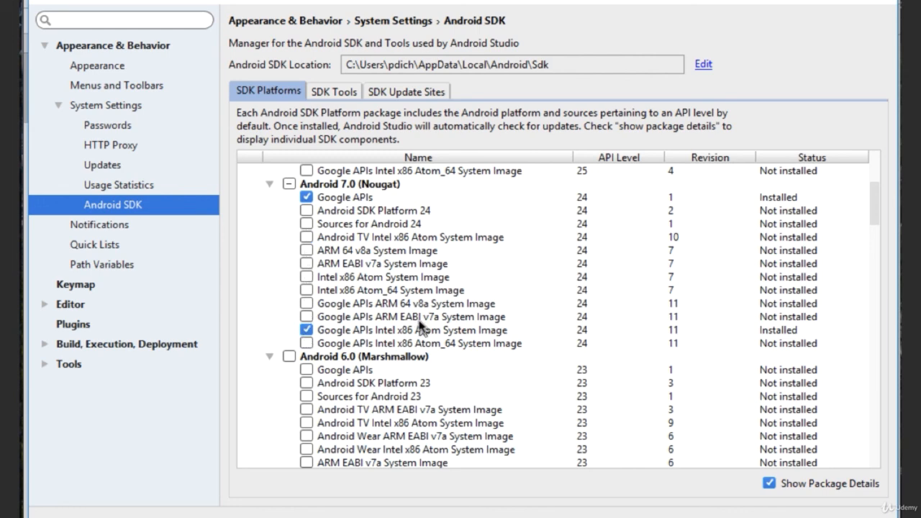
pyautogui.scroll(-6, 420, 327)
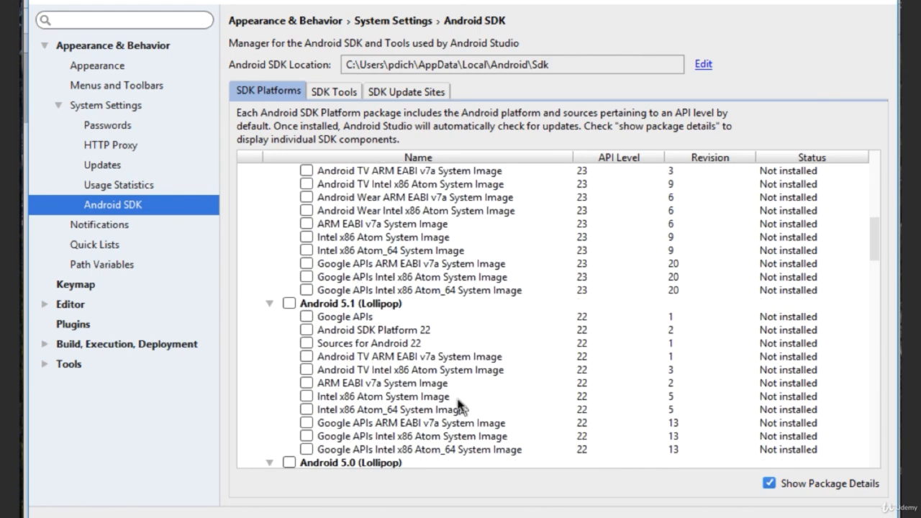
pyautogui.scroll(2, 593, 326)
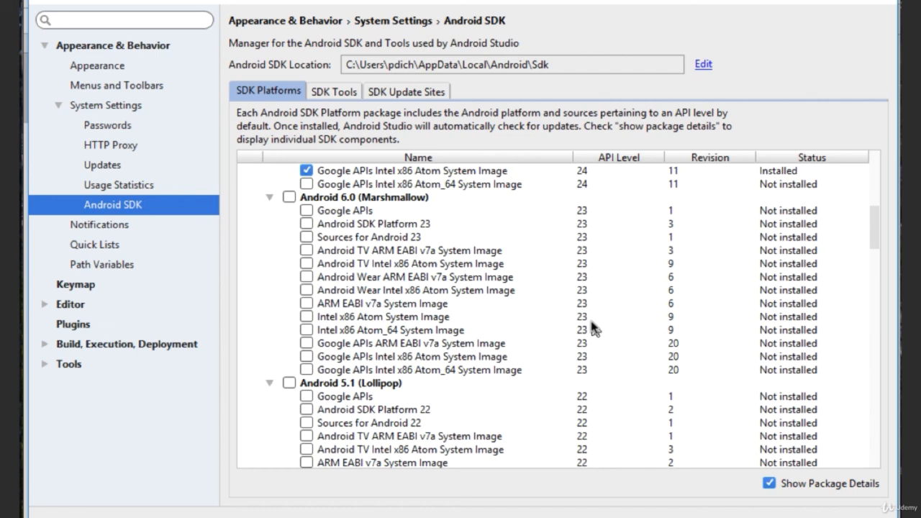